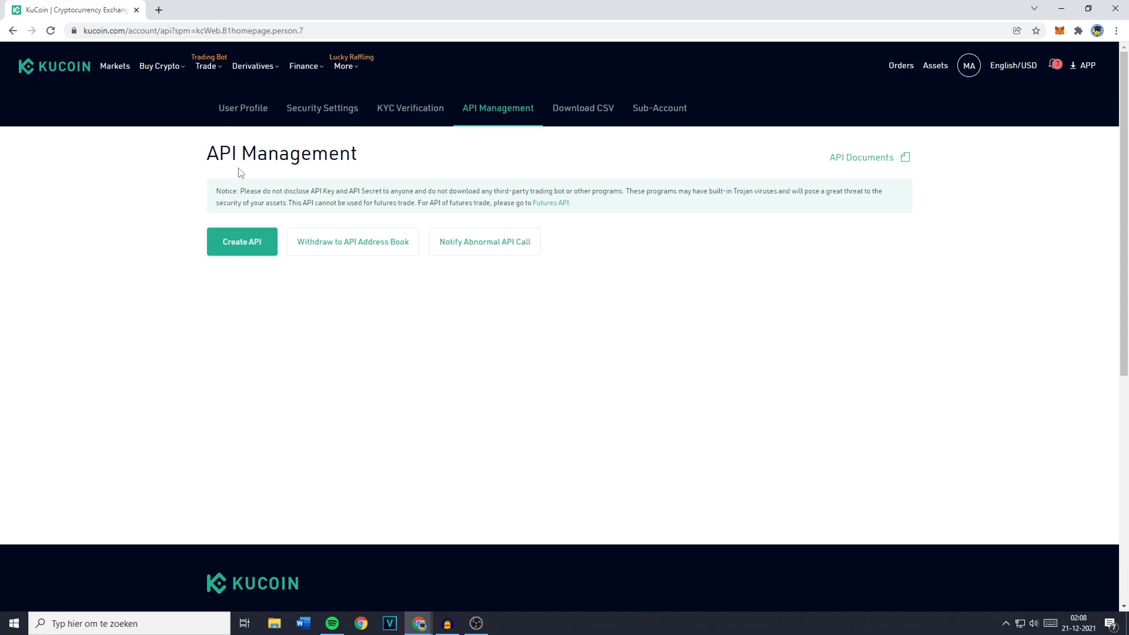
# Start a new API key named KuCoin Delta and paste in its eight-character passphrase.
pyautogui.click(238, 250)
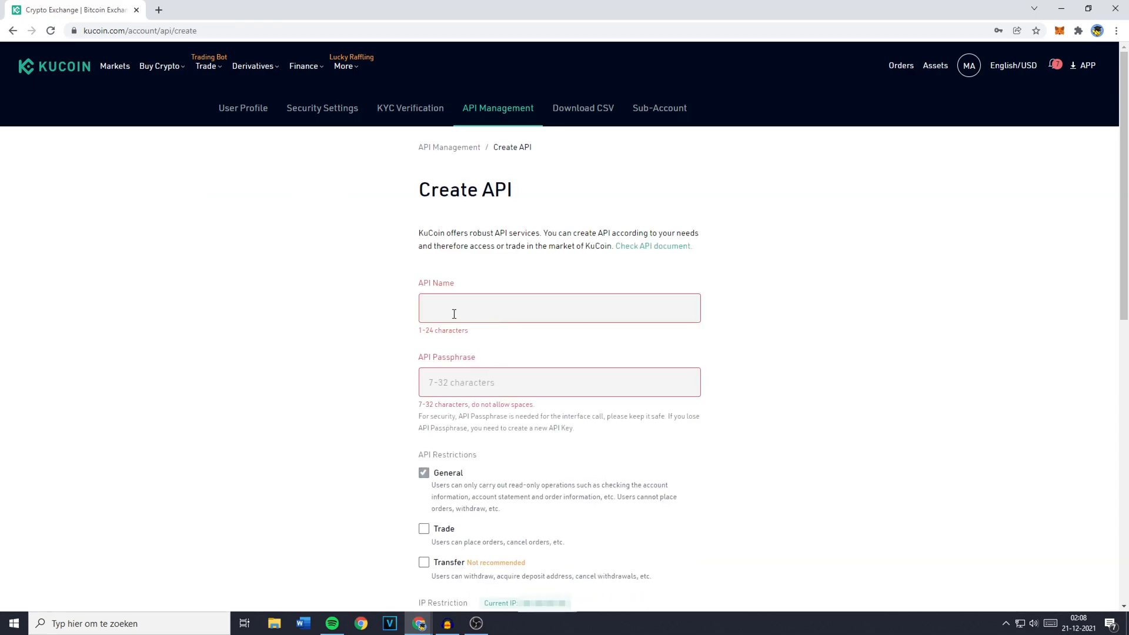
pyautogui.click(457, 309)
pyautogui.write('KuCoi')
pyautogui.write('n Delta')
pyautogui.press('Tab')
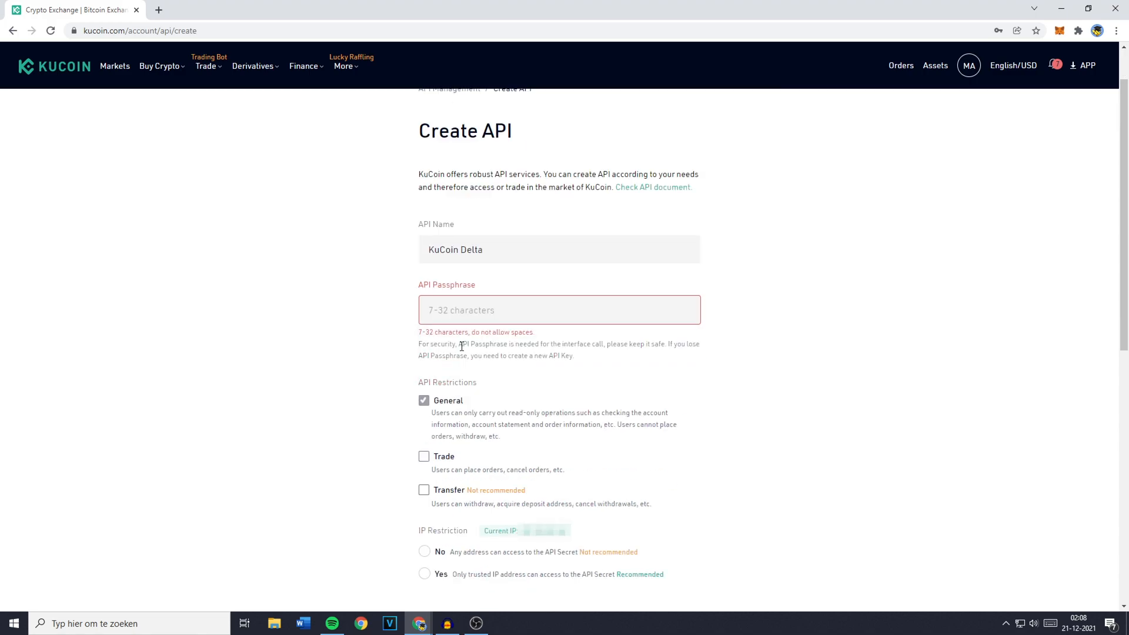
pyautogui.scroll(-1, 410, 311)
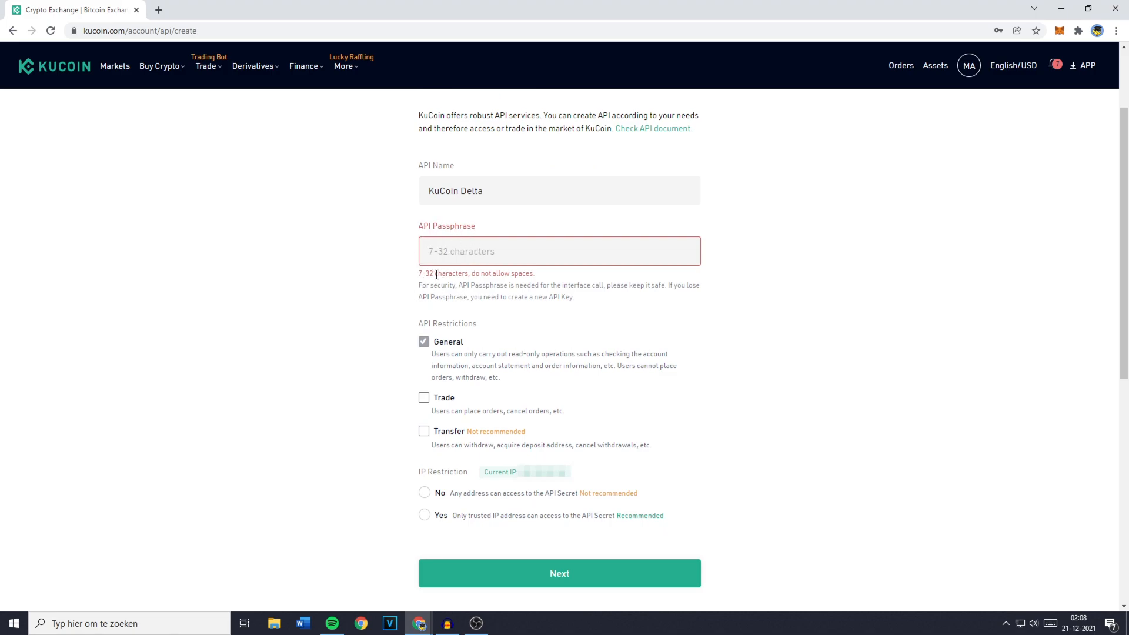
pyautogui.hotkey('ctrl', 'v')
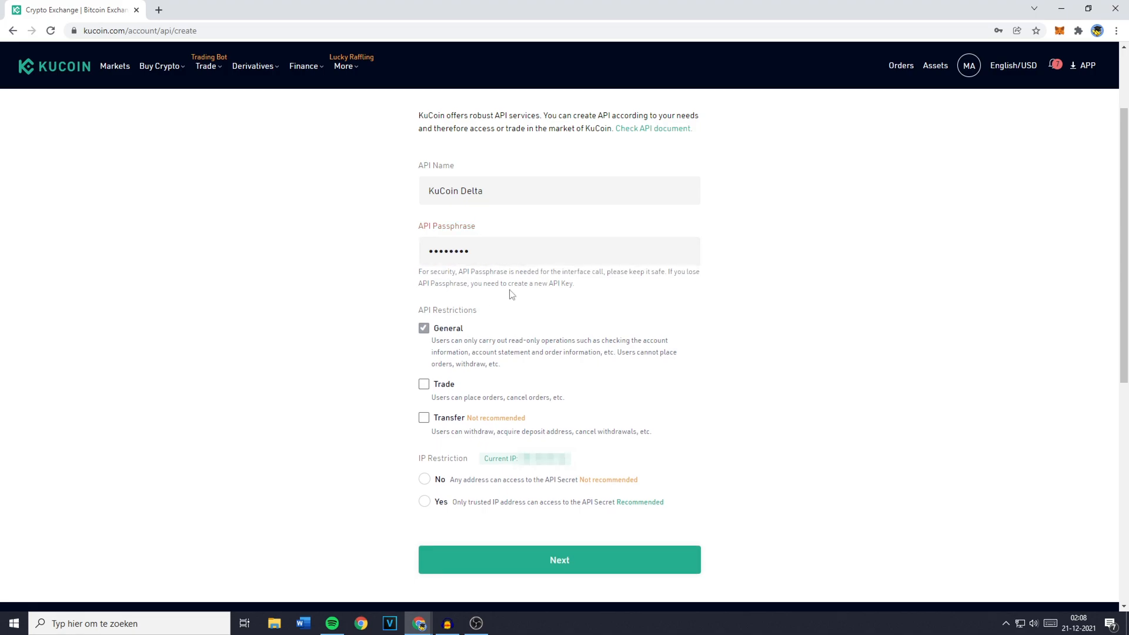
pyautogui.scroll(-1, 422, 303)
pyautogui.scroll(-1, 421, 303)
pyautogui.moveTo(421, 196); pyautogui.dragTo(483, 194)
# Keep only General permission (Trade toggled back off) and choose No under IP Restriction.
pyautogui.click(491, 193)
pyautogui.scroll(1, 491, 193)
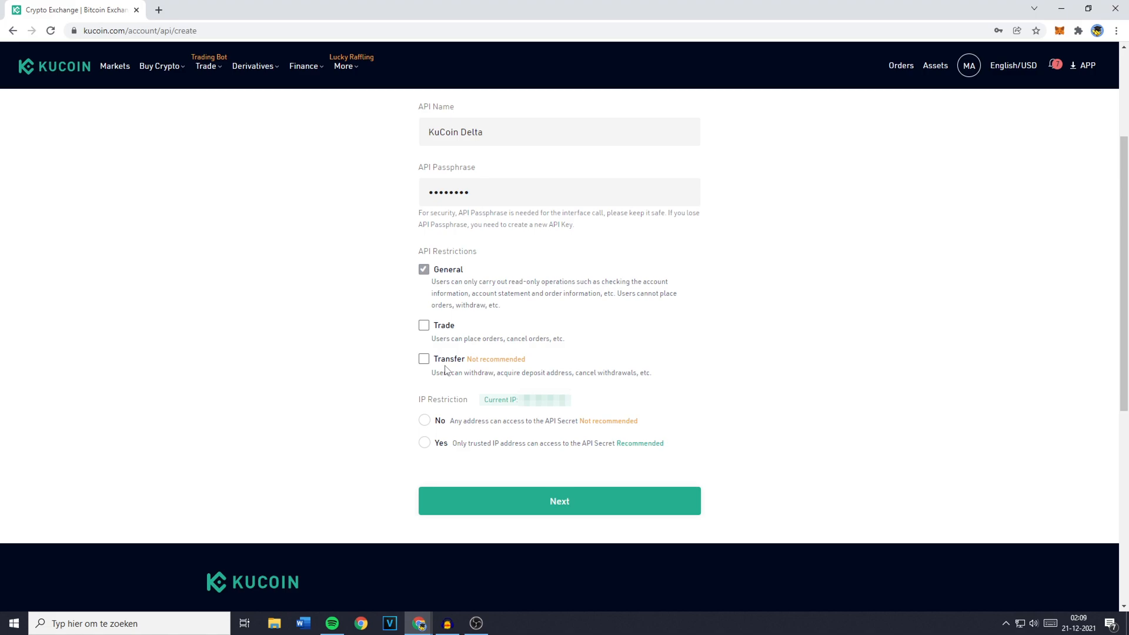
pyautogui.click(424, 326)
pyautogui.click(424, 328)
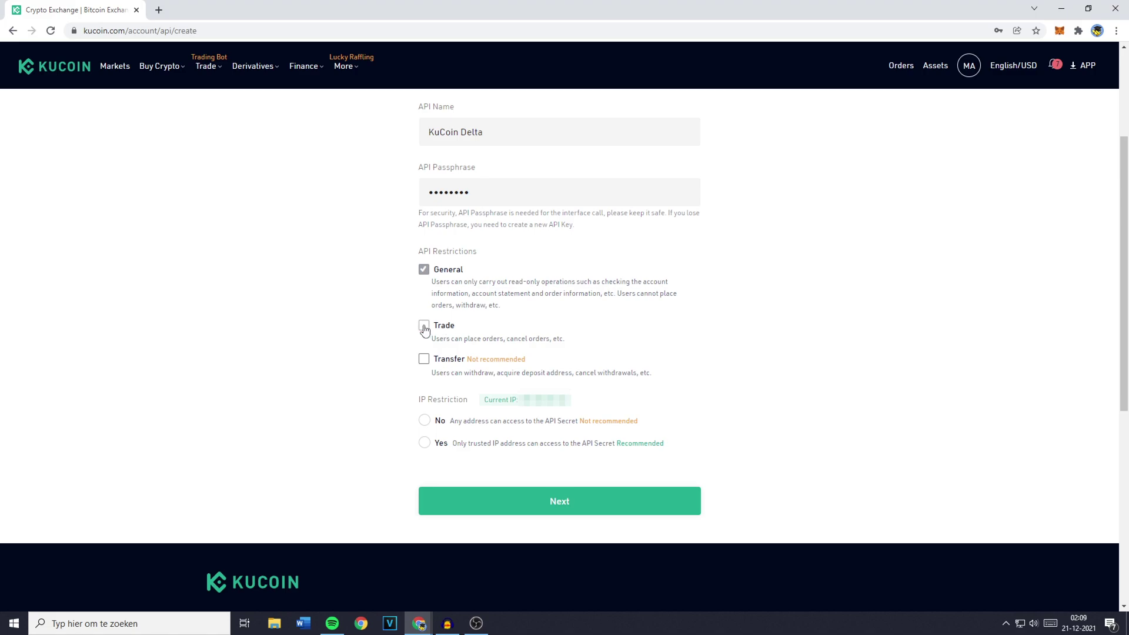
pyautogui.click(439, 424)
pyautogui.moveTo(579, 424); pyautogui.dragTo(642, 426)
pyautogui.click(650, 425)
# Submit the form, enter the trading password and confirm to create the key, revealing its key and secret.
pyautogui.click(551, 511)
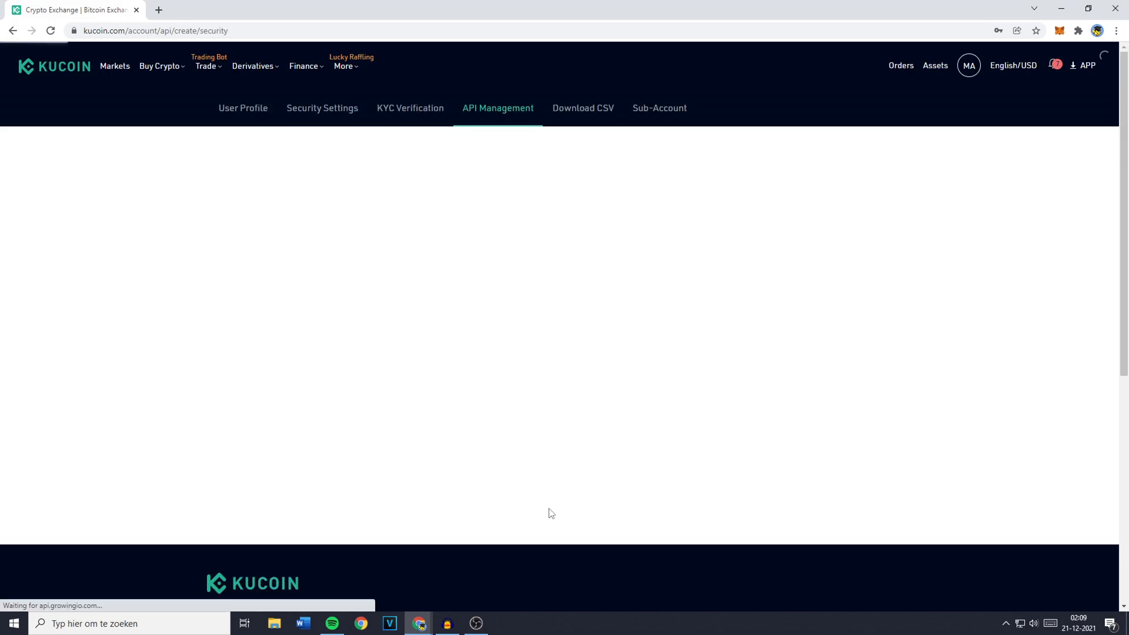
pyautogui.click(478, 266)
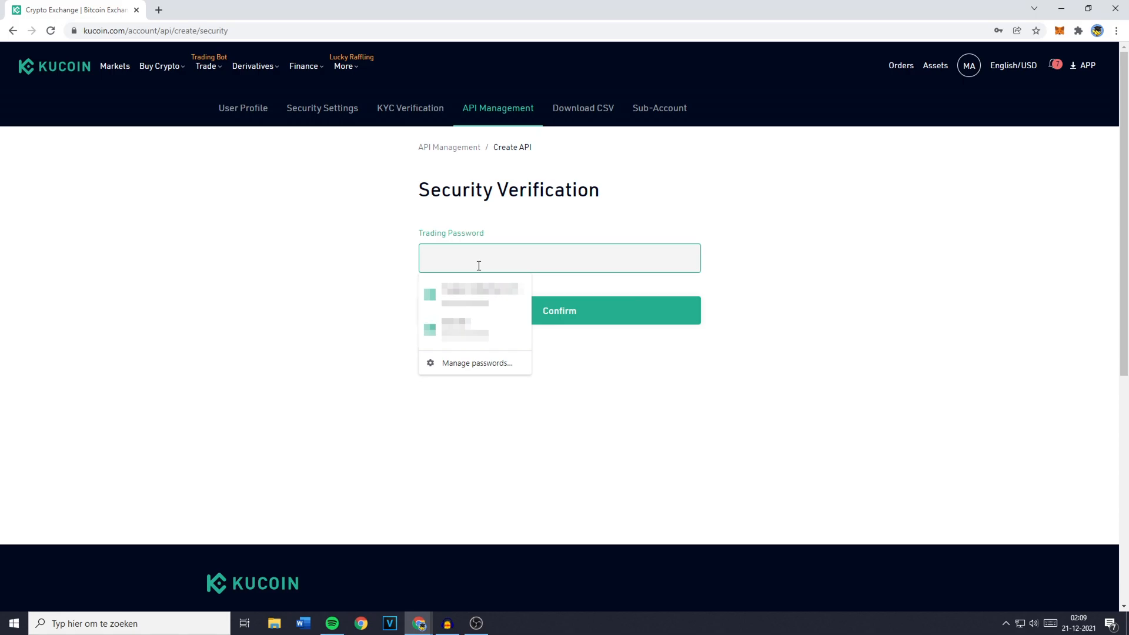
pyautogui.write('••••••')
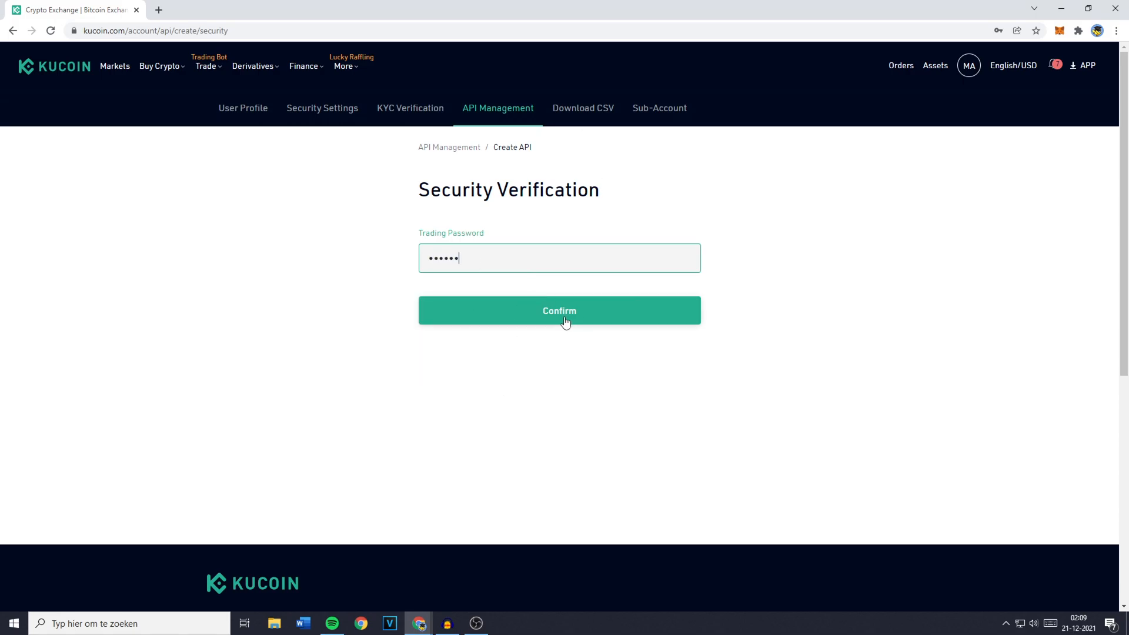
pyautogui.click(566, 314)
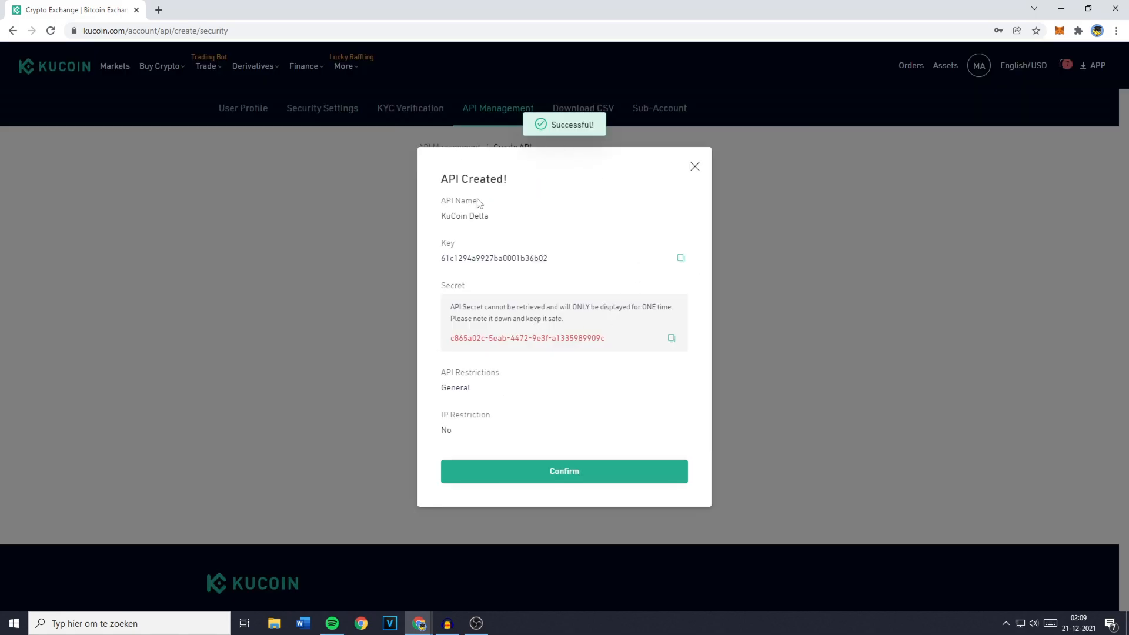
pyautogui.moveTo(443, 181); pyautogui.dragTo(510, 180)
pyautogui.click(513, 183)
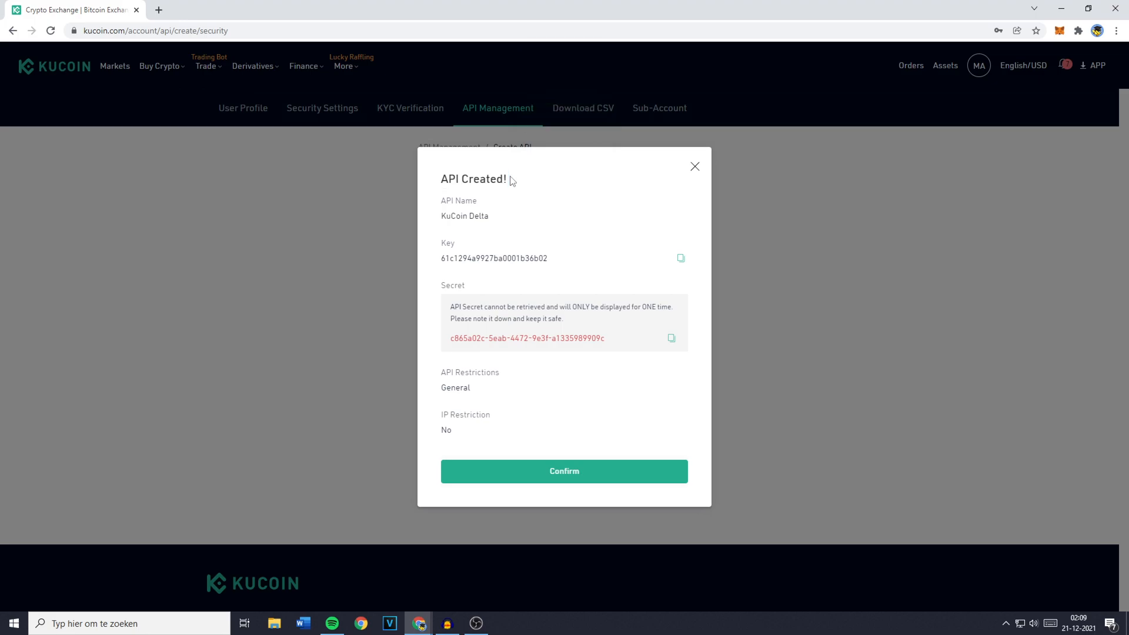